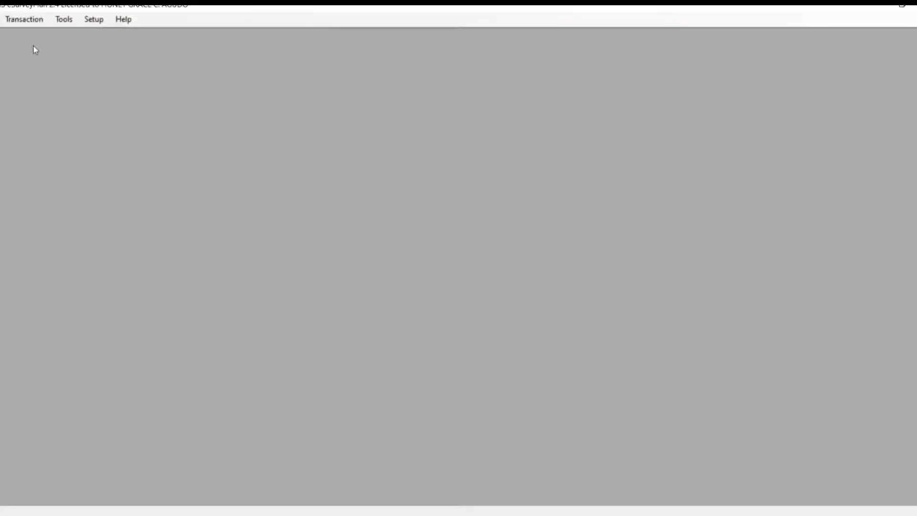
Step: Open the DLSD Lots 347 survey XML file from the Desktop
{"action": "left_click", "coordinate": [24, 19]}
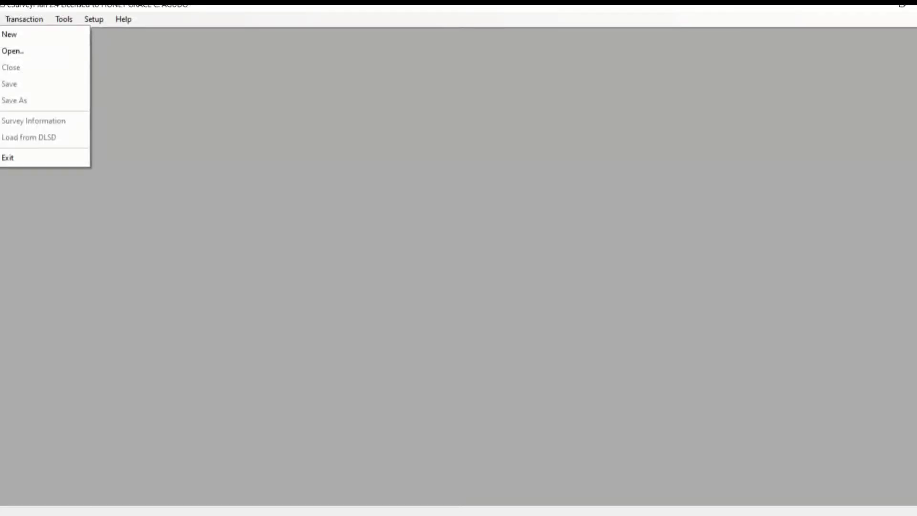
{"action": "left_click", "coordinate": [8, 52]}
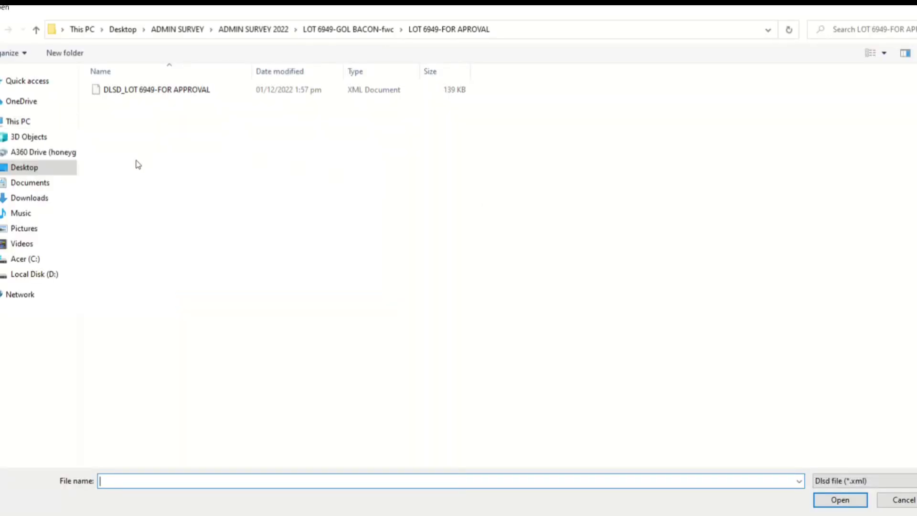
{"action": "left_click", "coordinate": [32, 168]}
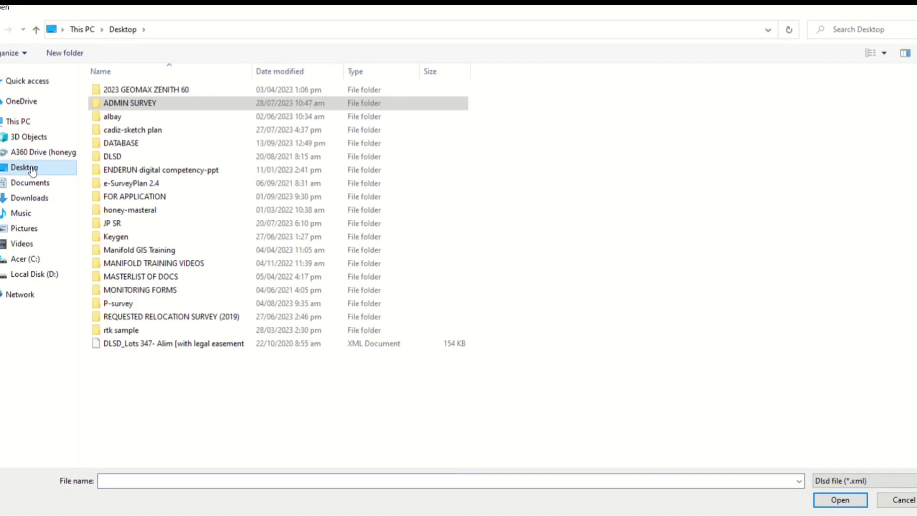
{"action": "left_click", "coordinate": [203, 345]}
{"action": "left_click", "coordinate": [840, 501]}
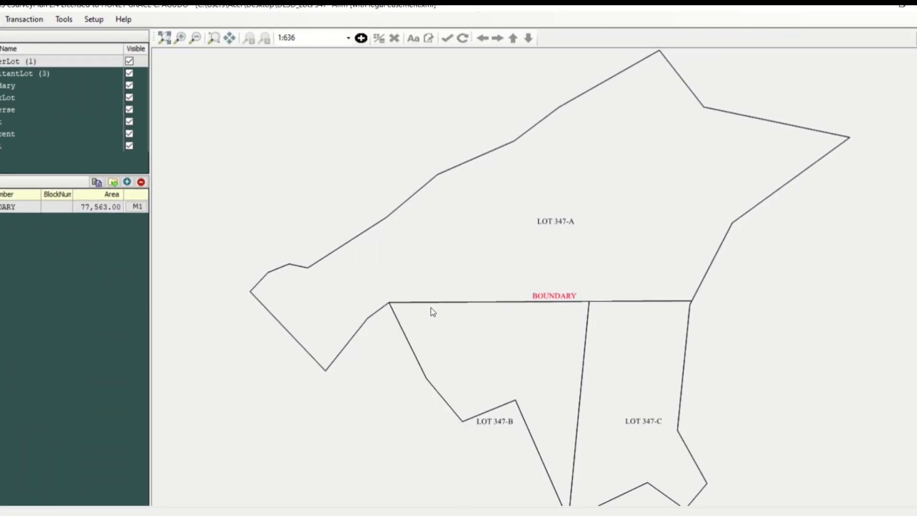
Step: List the ResultantLot layer: 347-A at 50,000.00, 347-B and 347-C at 13,782.00
{"action": "scroll", "coordinate": [542, 328], "scroll_direction": "down", "scroll_amount": 1}
{"action": "scroll", "coordinate": [688, 452], "scroll_direction": "up", "scroll_amount": 1}
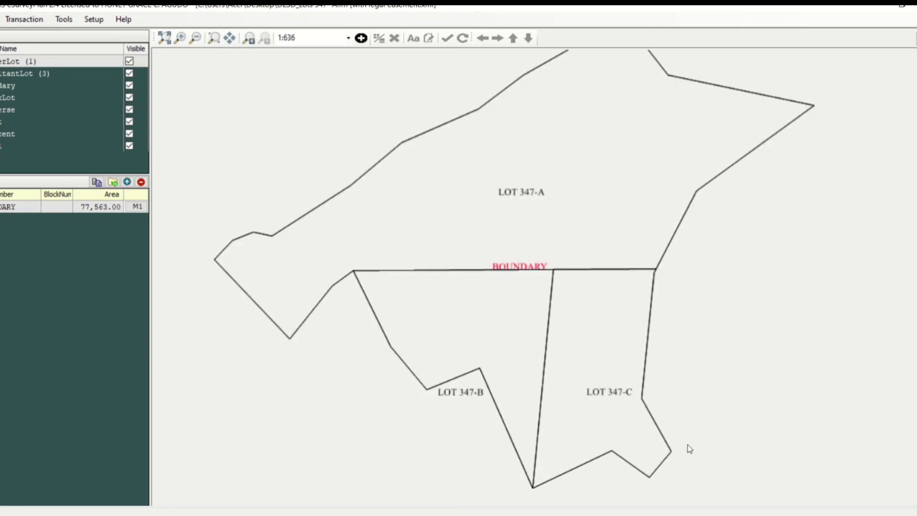
{"action": "scroll", "coordinate": [709, 337], "scroll_direction": "down", "scroll_amount": 1}
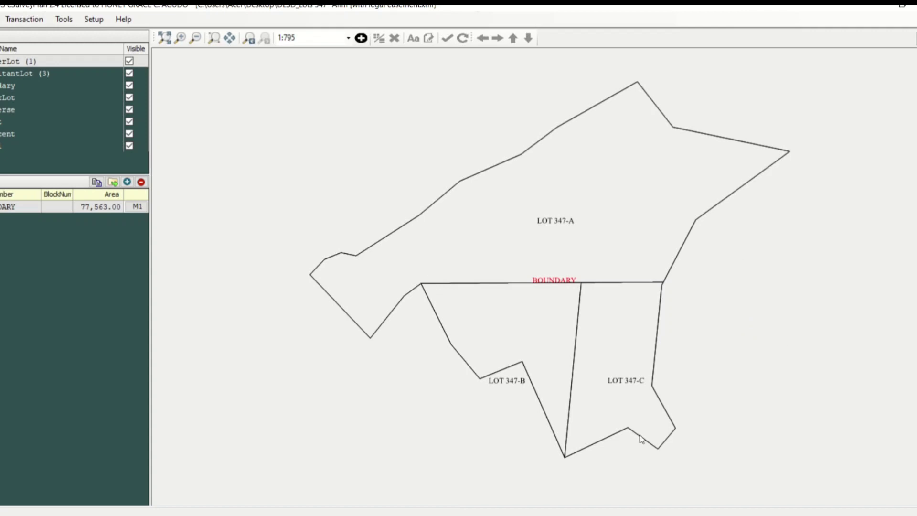
{"action": "left_click", "coordinate": [24, 76]}
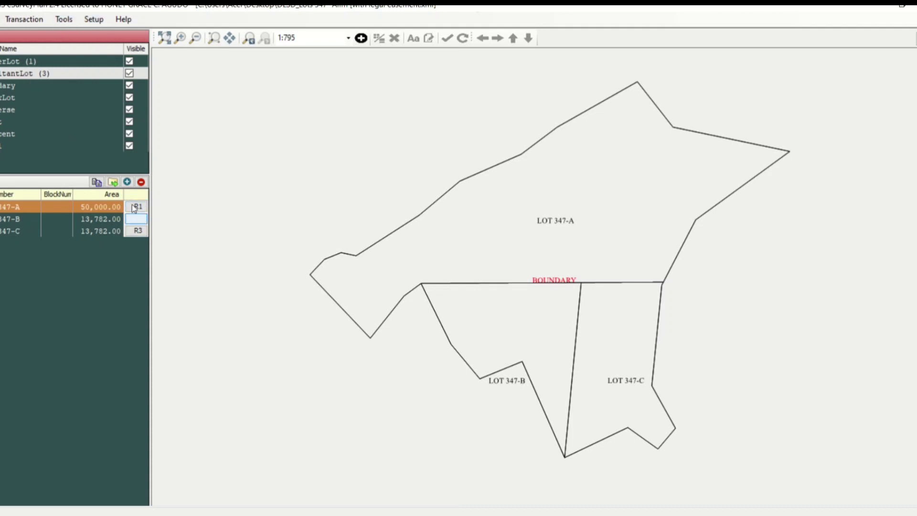
{"action": "type", "text": "R2"}
Step: Run Tools > Export Plan with the resultant lots layer selected to begin the DXF export
{"action": "left_click", "coordinate": [64, 20]}
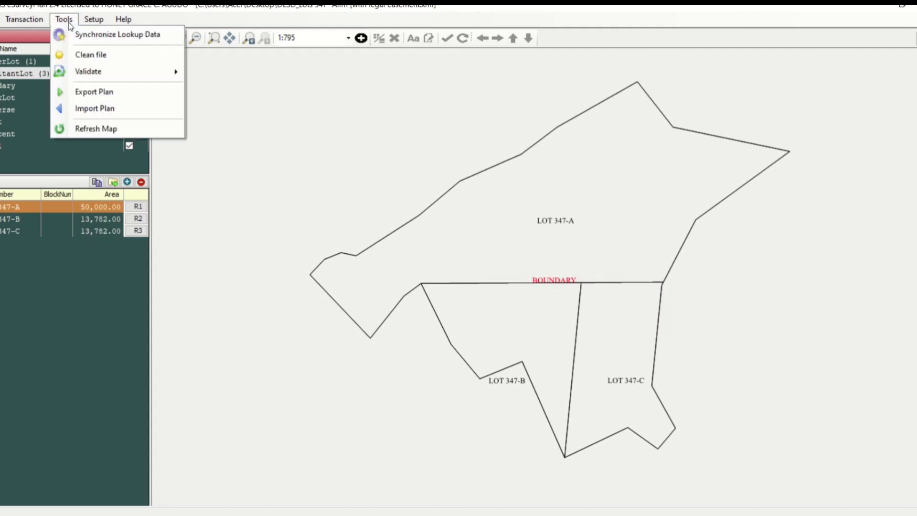
{"action": "left_click", "coordinate": [68, 21]}
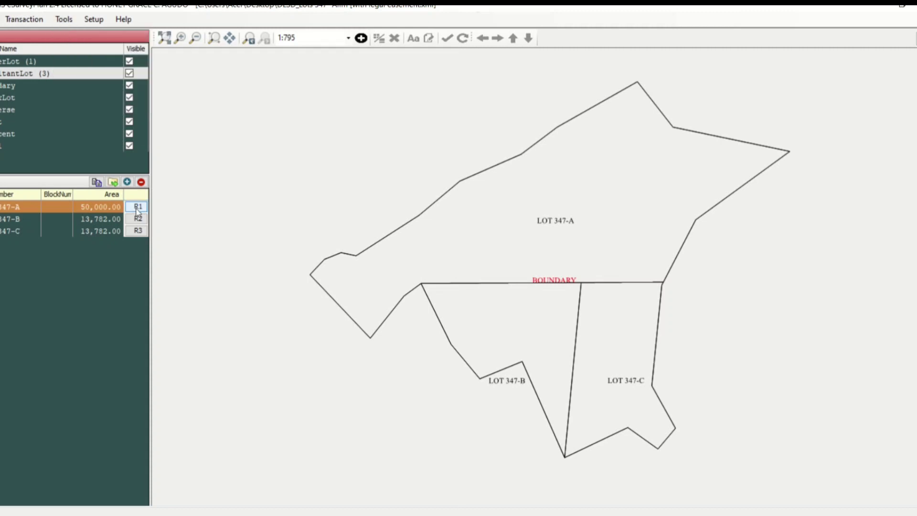
{"action": "left_click", "coordinate": [139, 195]}
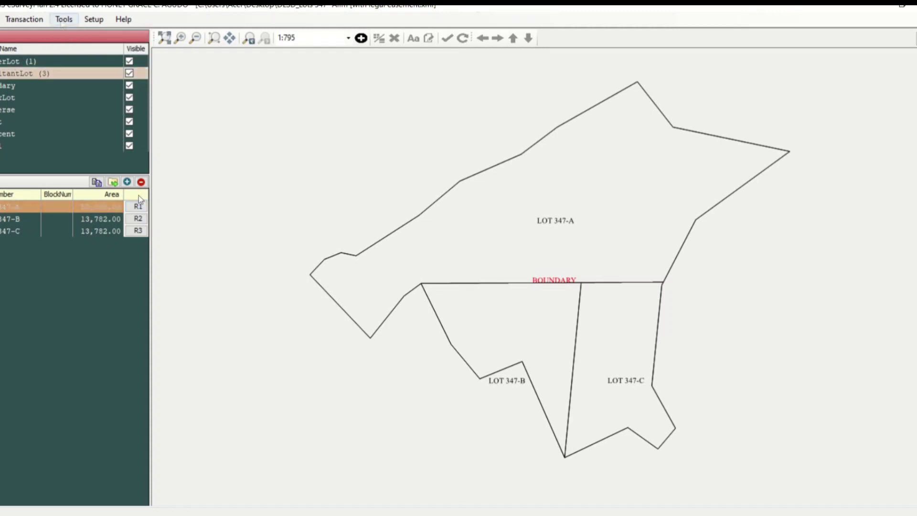
{"action": "left_click", "coordinate": [59, 22]}
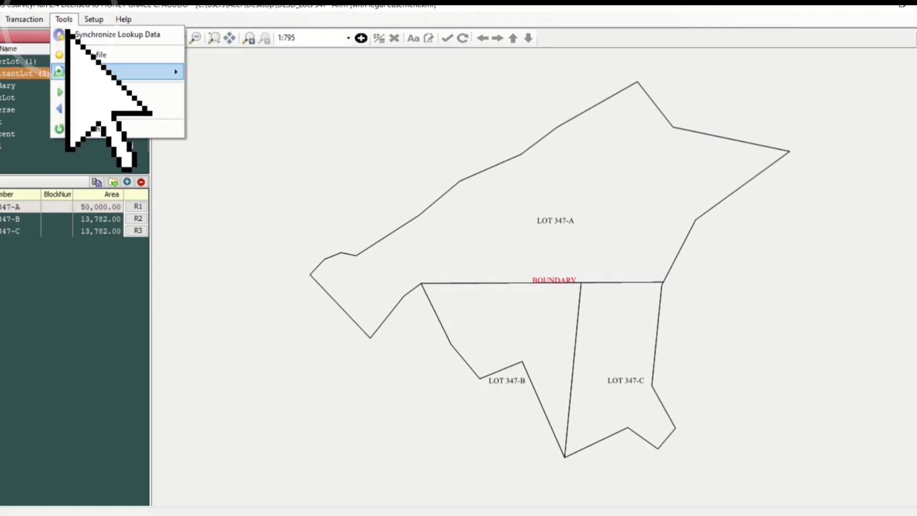
{"action": "left_click", "coordinate": [135, 97]}
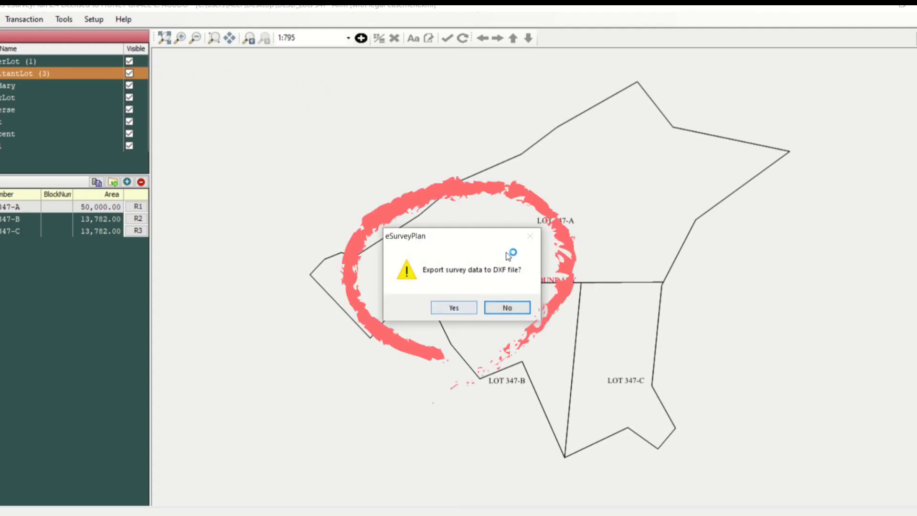
Step: Confirm the export and save it to the Desktop as 'SUBD. of LOT 347.dxf'
{"action": "left_click", "coordinate": [453, 308]}
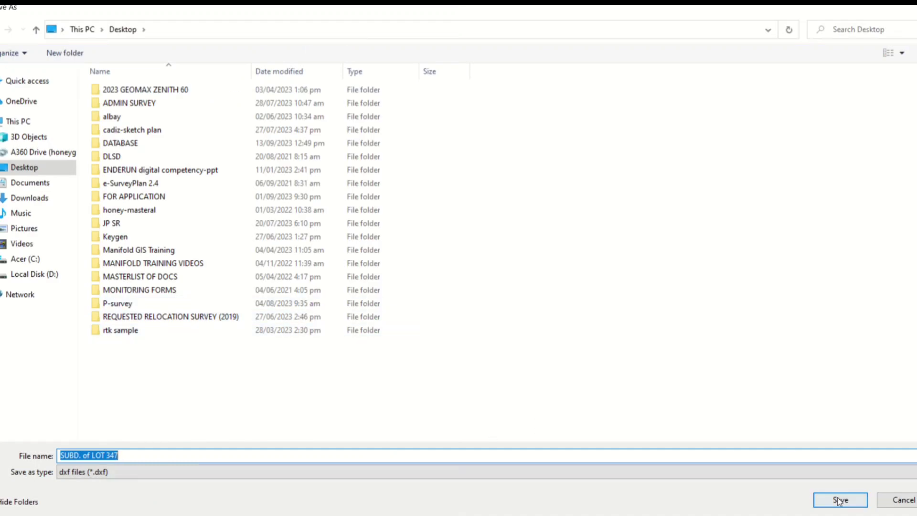
{"action": "left_click", "coordinate": [839, 473]}
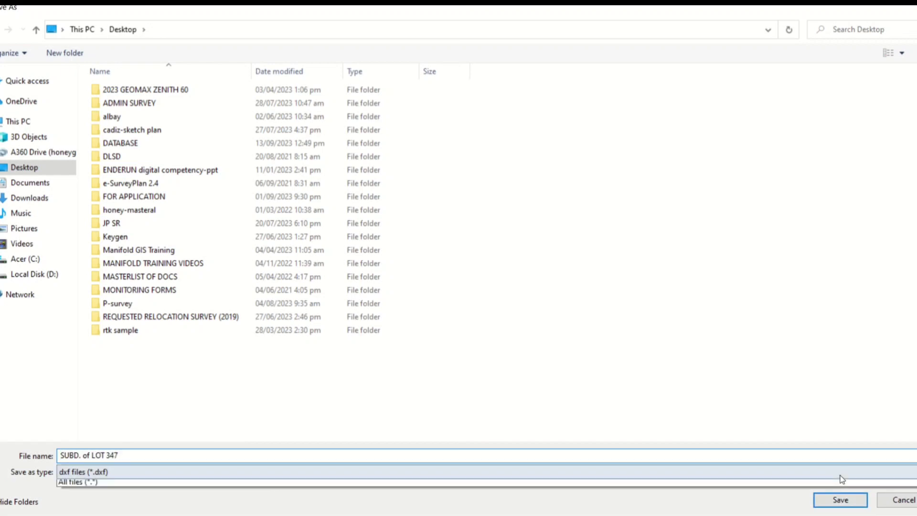
{"action": "left_click", "coordinate": [839, 480]}
{"action": "left_click", "coordinate": [841, 500]}
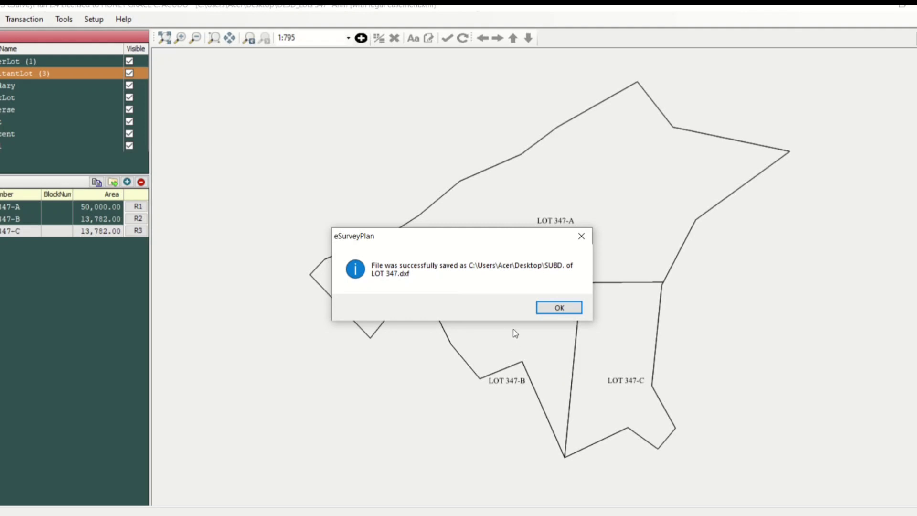
{"action": "left_click", "coordinate": [561, 308]}
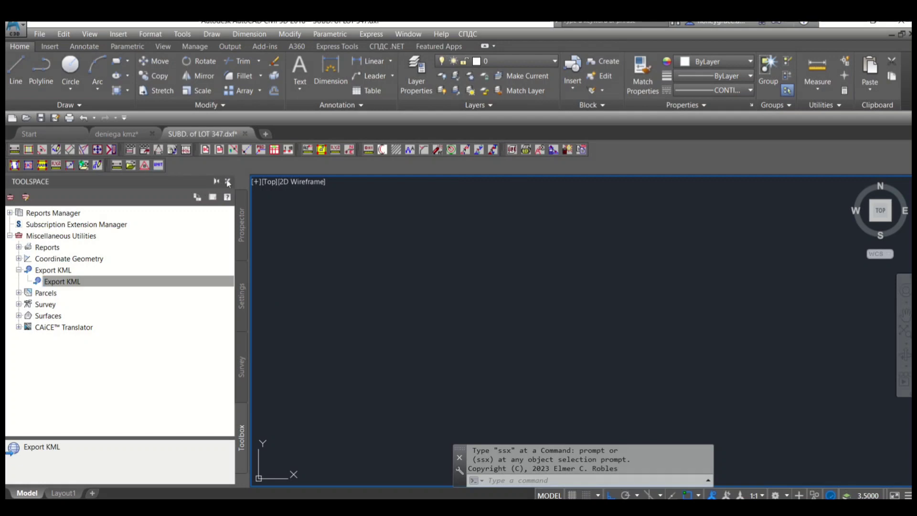
Step: Close the tool palette and zoom to the drawing extents with Z, E
{"action": "left_click", "coordinate": [227, 181]}
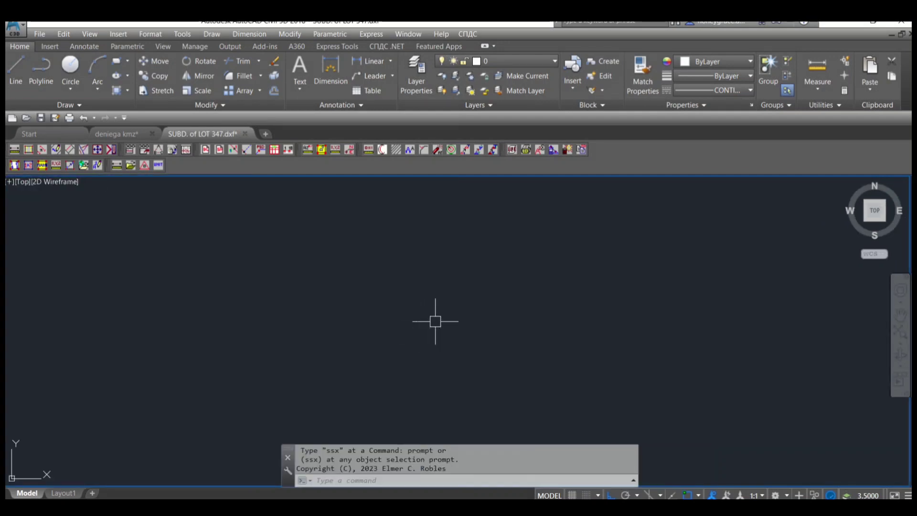
{"action": "type", "text": "z"}
{"action": "key", "text": "Return"}
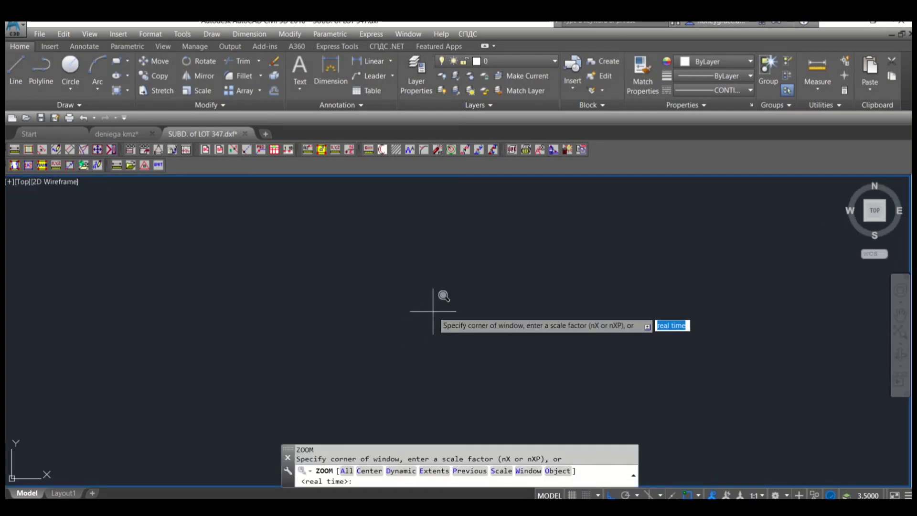
{"action": "type", "text": "e"}
{"action": "key", "text": "Return"}
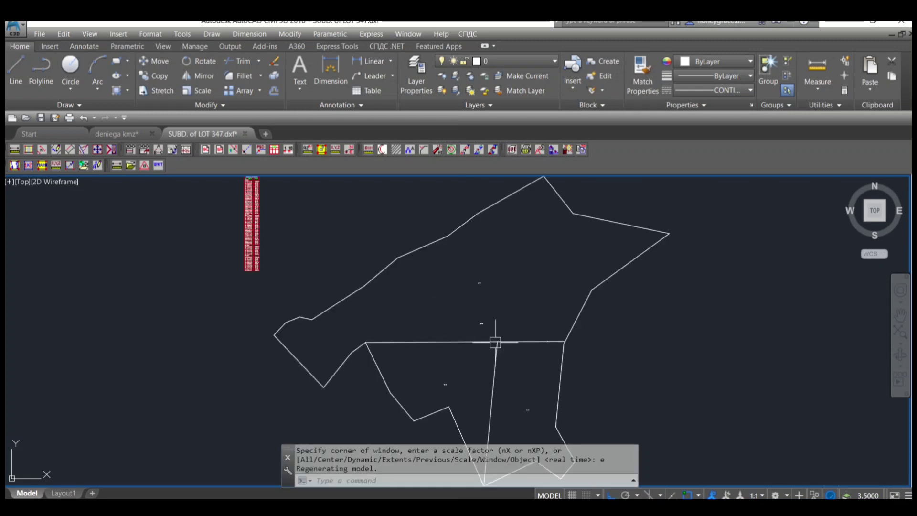
Step: Zoom and pan around the exported Lot 347 plan
{"action": "scroll", "coordinate": [493, 341], "scroll_direction": "down", "scroll_amount": 2}
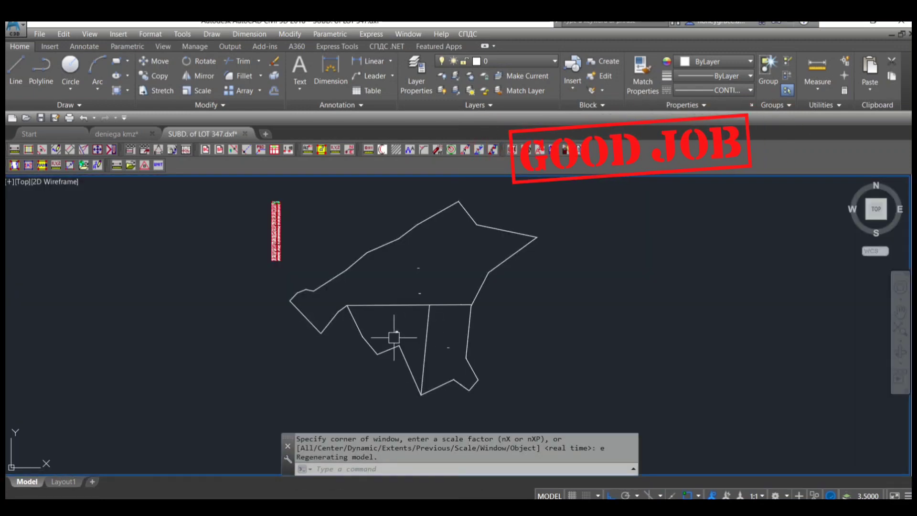
{"action": "scroll", "coordinate": [288, 252], "scroll_direction": "up", "scroll_amount": 2}
{"action": "scroll", "coordinate": [288, 252], "scroll_direction": "down", "scroll_amount": 2}
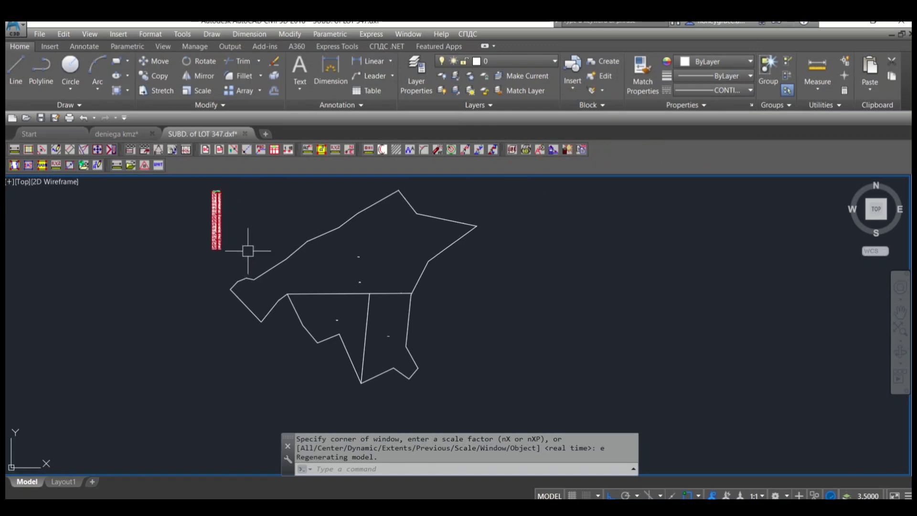
{"action": "middle_click_drag", "start_coordinate": [382, 324], "coordinate": [371, 332]}
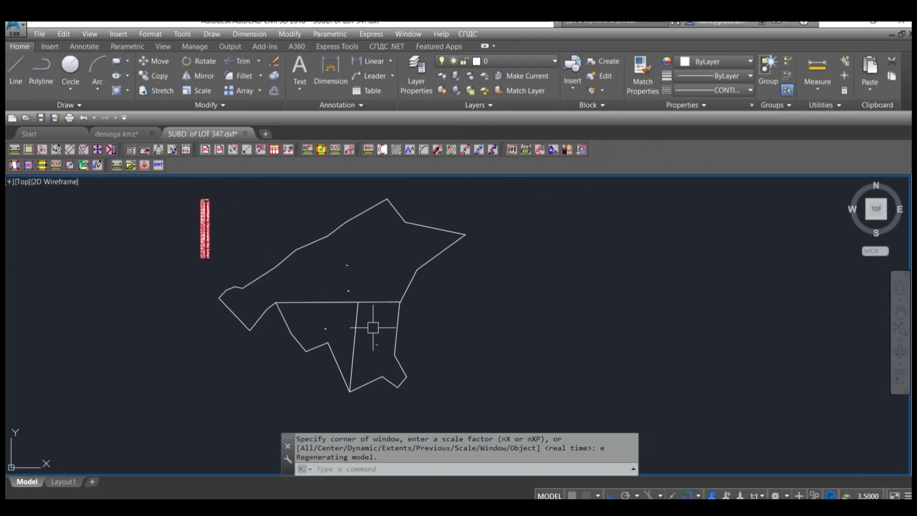
{"action": "scroll", "coordinate": [211, 224], "scroll_direction": "up", "scroll_amount": 3}
{"action": "scroll", "coordinate": [205, 246], "scroll_direction": "down", "scroll_amount": 1}
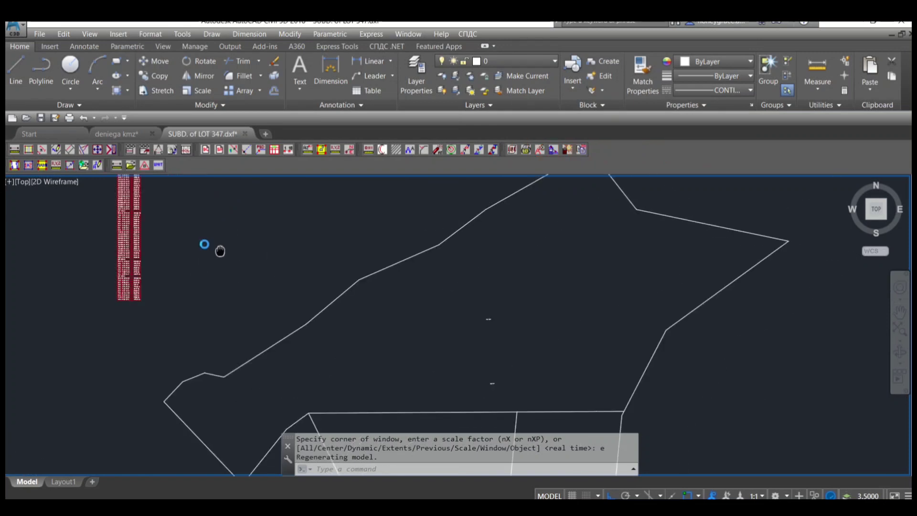
{"action": "scroll", "coordinate": [324, 262], "scroll_direction": "down", "scroll_amount": 2}
{"action": "scroll", "coordinate": [366, 279], "scroll_direction": "down", "scroll_amount": 1}
{"action": "middle_click_drag", "start_coordinate": [366, 279], "coordinate": [359, 278]}
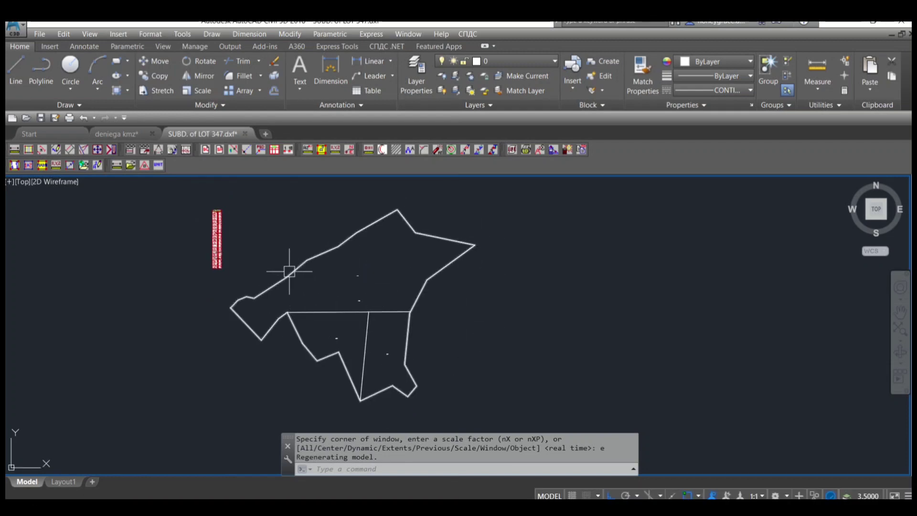
{"action": "scroll", "coordinate": [225, 241], "scroll_direction": "up", "scroll_amount": 3}
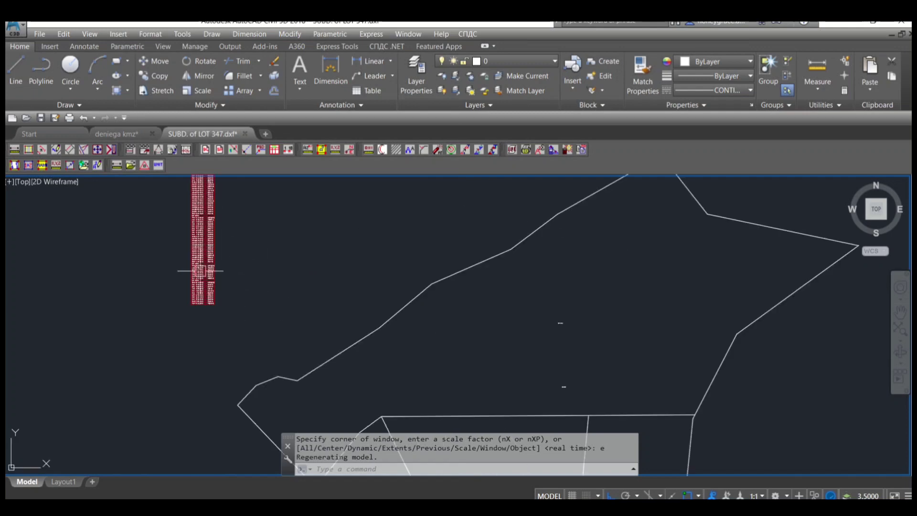
{"action": "scroll", "coordinate": [200, 267], "scroll_direction": "up", "scroll_amount": 7}
Step: Pan through the technical description table from its top to its later rows
{"action": "middle_click_drag", "start_coordinate": [203, 316], "coordinate": [205, 458]}
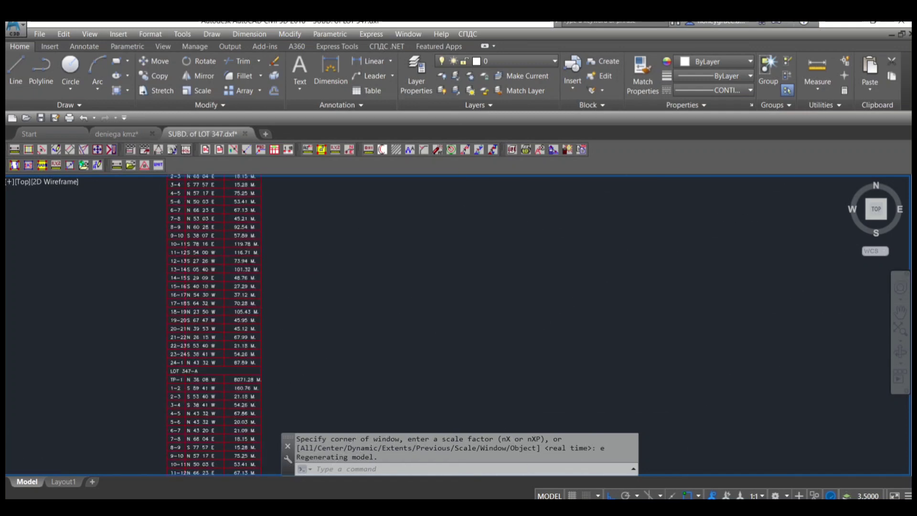
{"action": "middle_click_drag", "start_coordinate": [223, 191], "coordinate": [225, 256]}
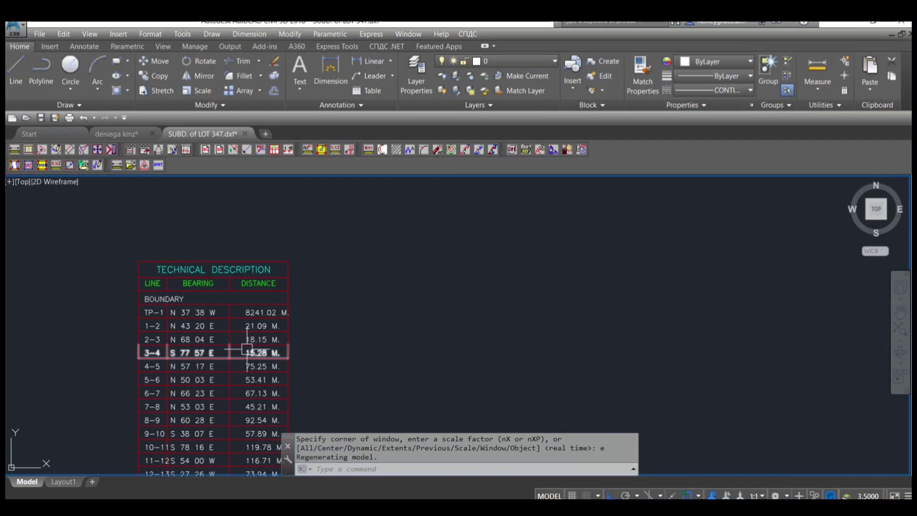
{"action": "scroll", "coordinate": [213, 352], "scroll_direction": "down", "scroll_amount": 2}
{"action": "scroll", "coordinate": [238, 369], "scroll_direction": "up", "scroll_amount": 3}
{"action": "scroll", "coordinate": [238, 369], "scroll_direction": "up", "scroll_amount": 2}
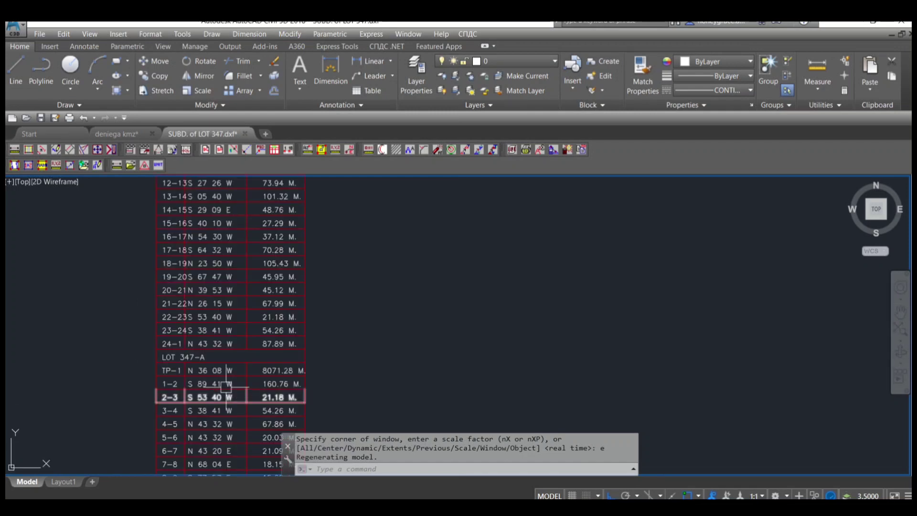
{"action": "scroll", "coordinate": [238, 369], "scroll_direction": "down", "scroll_amount": 2}
{"action": "scroll", "coordinate": [244, 382], "scroll_direction": "down", "scroll_amount": 3}
{"action": "middle_click_drag", "start_coordinate": [244, 439], "coordinate": [264, 262]}
{"action": "scroll", "coordinate": [253, 296], "scroll_direction": "up", "scroll_amount": 2}
{"action": "scroll", "coordinate": [321, 348], "scroll_direction": "up", "scroll_amount": 4}
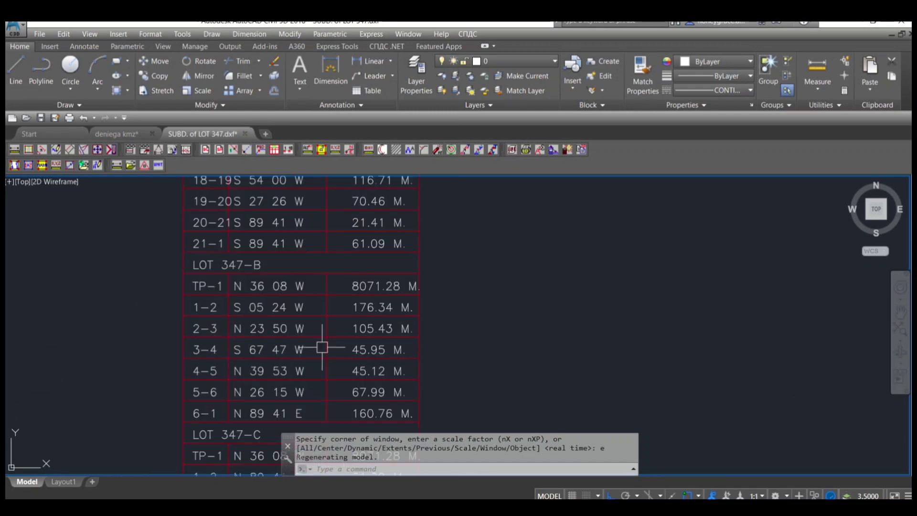
{"action": "scroll", "coordinate": [303, 239], "scroll_direction": "down", "scroll_amount": 5}
{"action": "scroll", "coordinate": [297, 277], "scroll_direction": "up", "scroll_amount": 3}
Step: Zoom out to view the full subdivided lot boundary outline
{"action": "scroll", "coordinate": [301, 296], "scroll_direction": "down", "scroll_amount": 4}
{"action": "scroll", "coordinate": [315, 309], "scroll_direction": "down", "scroll_amount": 1}
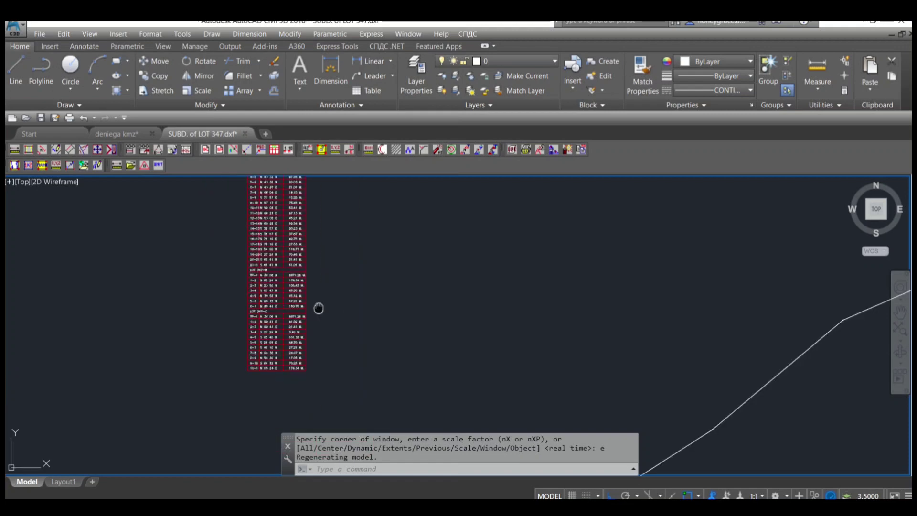
{"action": "scroll", "coordinate": [377, 290], "scroll_direction": "down", "scroll_amount": 3}
{"action": "scroll", "coordinate": [379, 290], "scroll_direction": "down", "scroll_amount": 1}
{"action": "scroll", "coordinate": [363, 277], "scroll_direction": "down", "scroll_amount": 2}
{"action": "scroll", "coordinate": [327, 266], "scroll_direction": "down", "scroll_amount": 1}
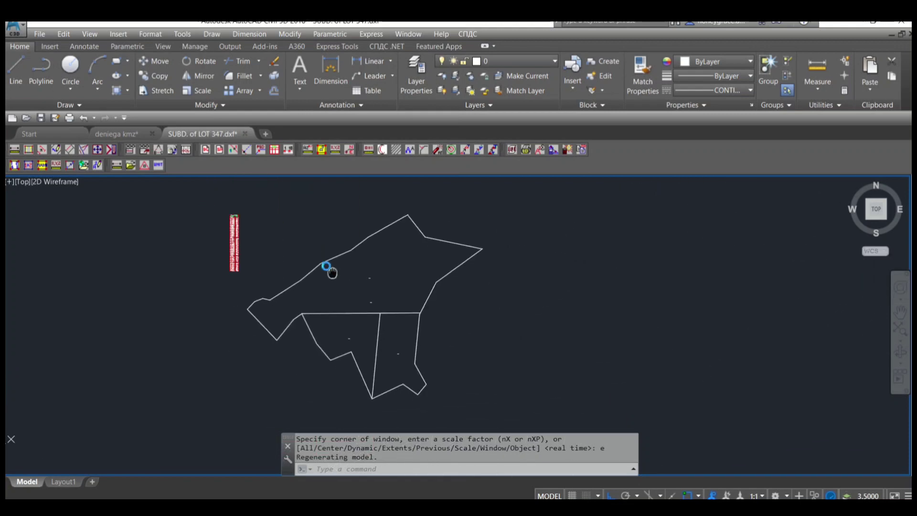
{"action": "scroll", "coordinate": [317, 255], "scroll_direction": "down", "scroll_amount": 1}
{"action": "scroll", "coordinate": [340, 256], "scroll_direction": "down", "scroll_amount": 1}
{"action": "scroll", "coordinate": [340, 253], "scroll_direction": "up", "scroll_amount": 2}
{"action": "scroll", "coordinate": [340, 243], "scroll_direction": "up", "scroll_amount": 2}
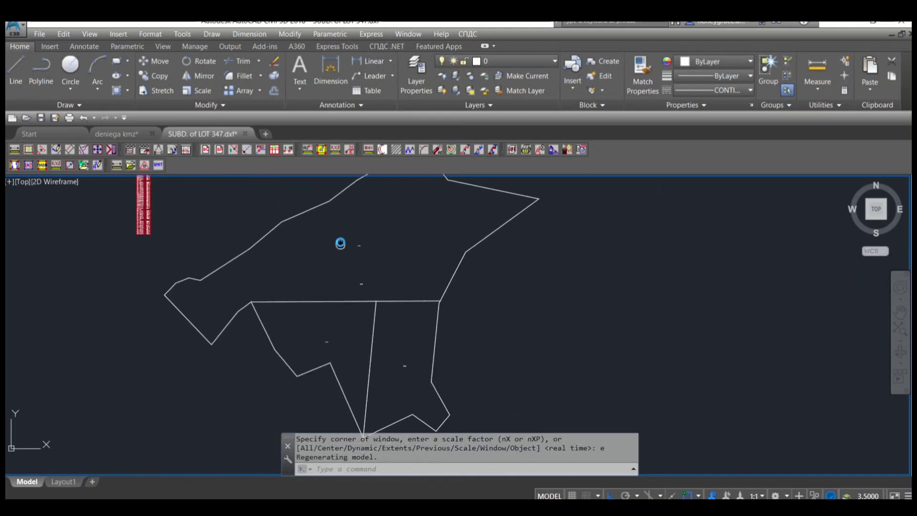
{"action": "scroll", "coordinate": [340, 249], "scroll_direction": "down", "scroll_amount": 4}
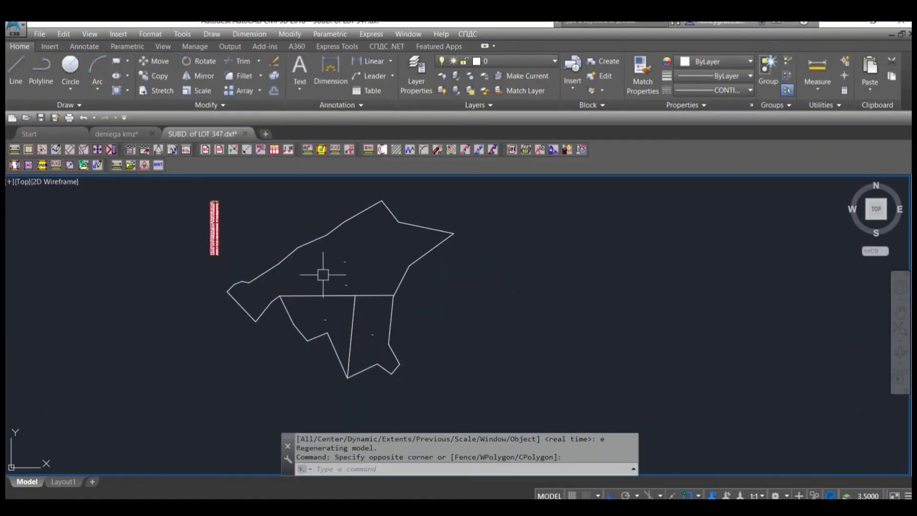
{"action": "scroll", "coordinate": [317, 265], "scroll_direction": "up", "scroll_amount": 2}
Step: Window-select the lot interior, show its properties, then clear the selection
{"action": "left_click", "coordinate": [304, 257]}
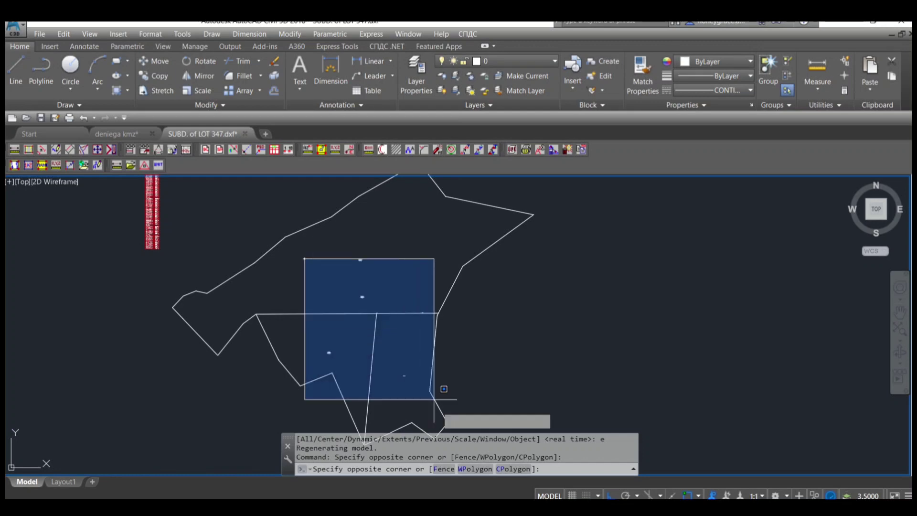
{"action": "left_click", "coordinate": [454, 415]}
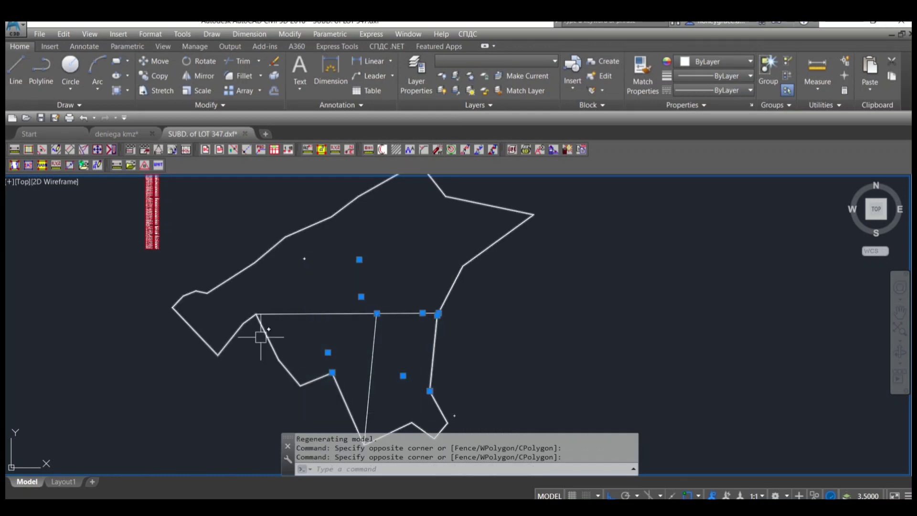
{"action": "key", "text": "ctrl+1"}
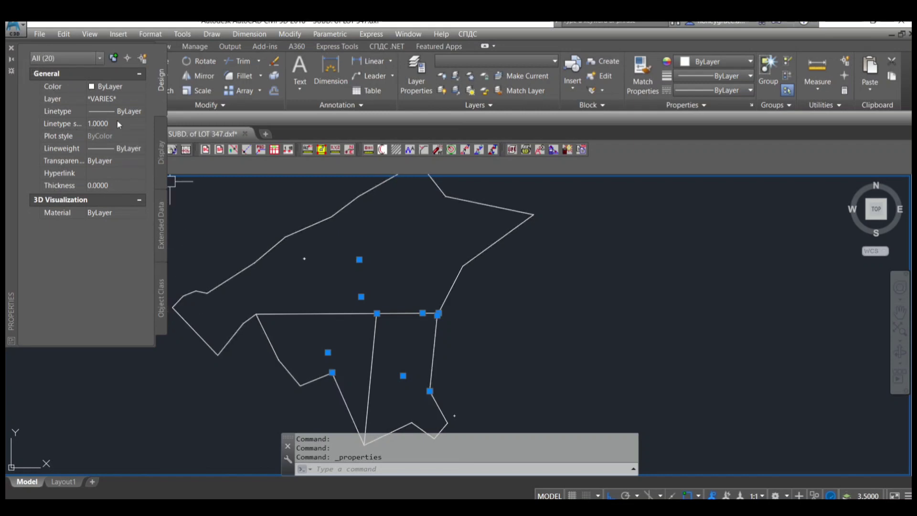
{"action": "key", "text": "Escape"}
{"action": "key", "text": "Escape"}
{"action": "scroll", "coordinate": [432, 298], "scroll_direction": "up", "scroll_amount": 2}
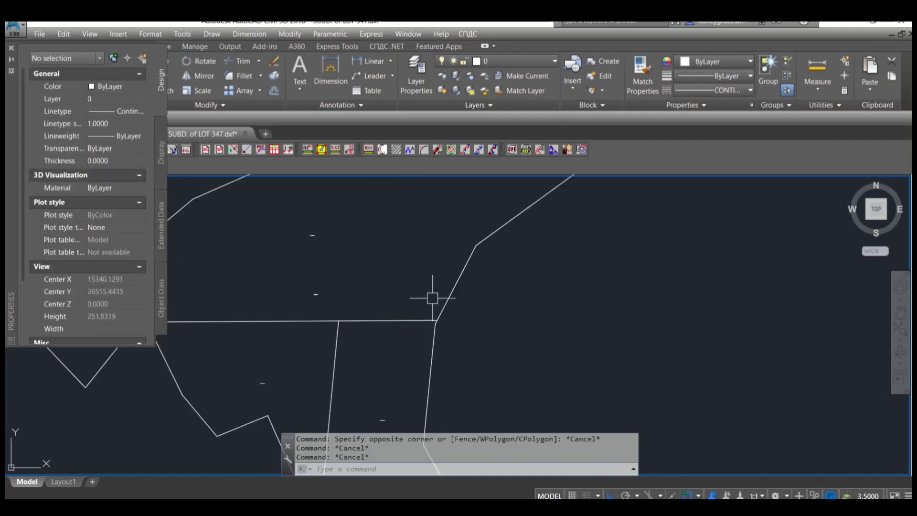
Step: Select the LOT 347-A, 347-B, 347-C and BOUNDARY text labels
{"action": "left_click", "coordinate": [287, 217]}
{"action": "left_click", "coordinate": [370, 325]}
{"action": "middle_click_drag", "start_coordinate": [348, 301], "coordinate": [359, 251]}
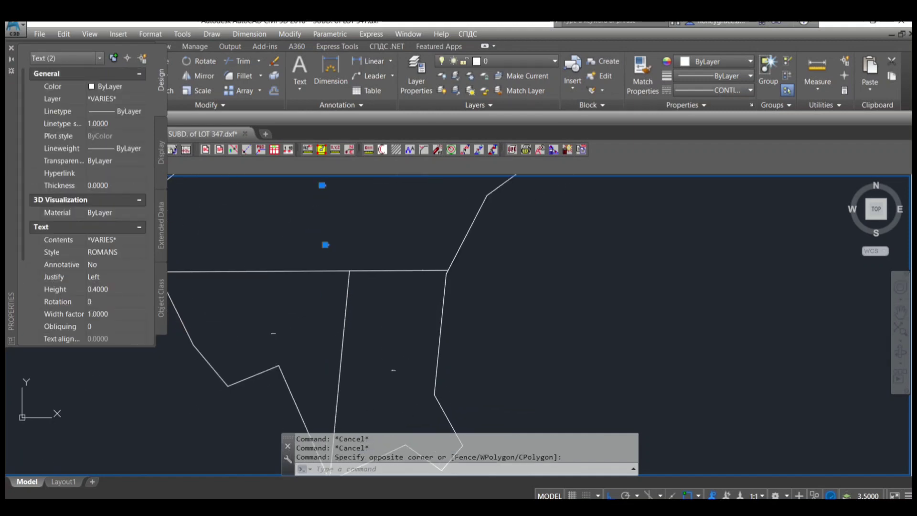
{"action": "left_click", "coordinate": [266, 320]}
{"action": "left_click", "coordinate": [286, 349]}
{"action": "left_click", "coordinate": [382, 352]}
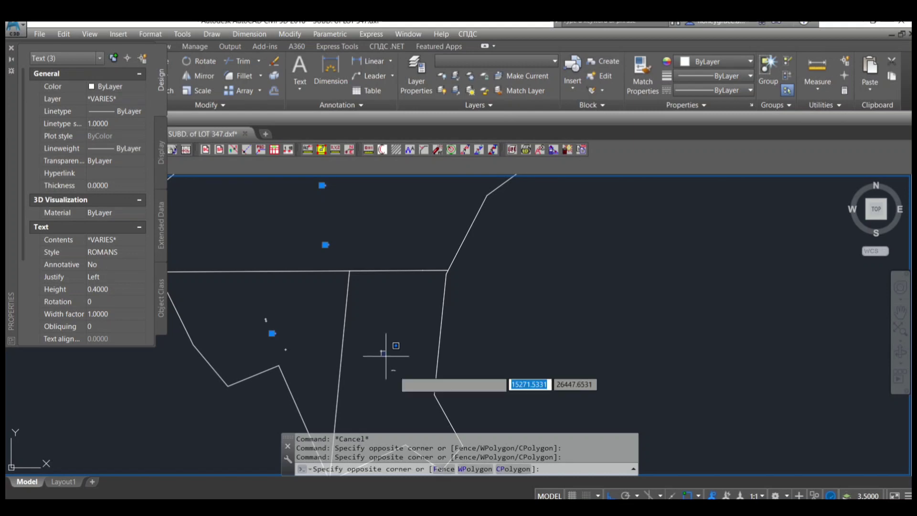
{"action": "left_click", "coordinate": [402, 387]}
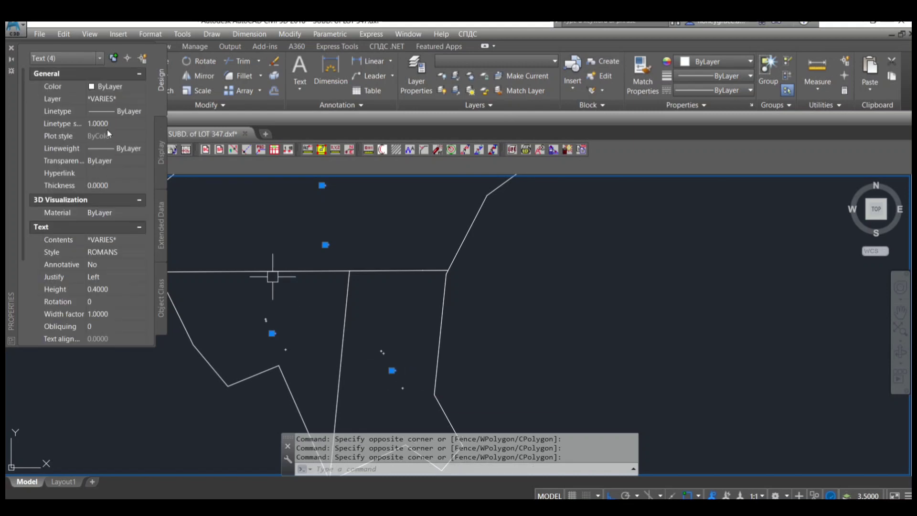
Step: Set the selected labels' text height to 5 and deselect them
{"action": "left_click", "coordinate": [115, 289]}
{"action": "type", "text": "5"}
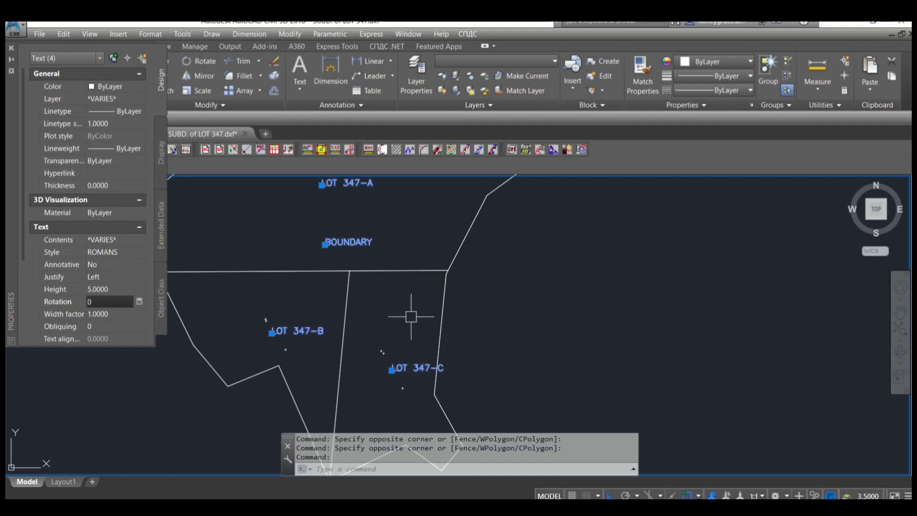
{"action": "scroll", "coordinate": [410, 316], "scroll_direction": "down", "scroll_amount": 3}
{"action": "scroll", "coordinate": [409, 287], "scroll_direction": "up", "scroll_amount": 1}
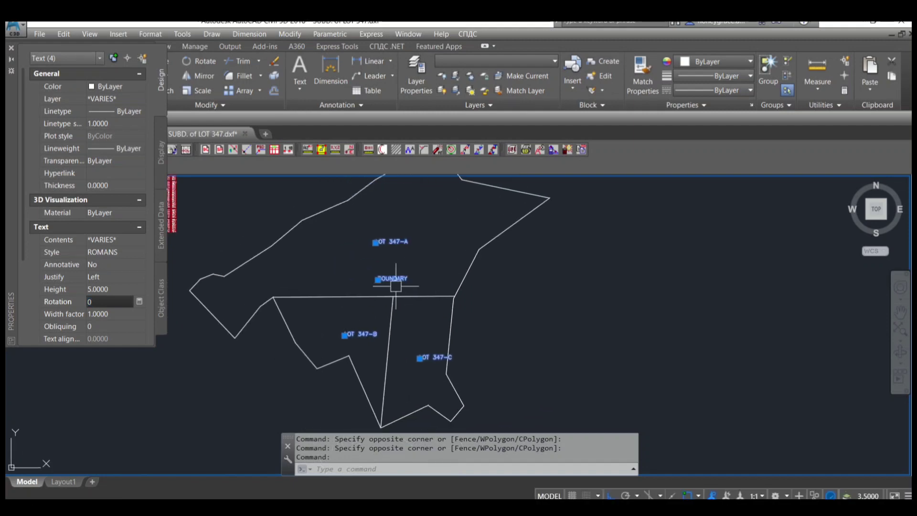
{"action": "key", "text": "Escape"}
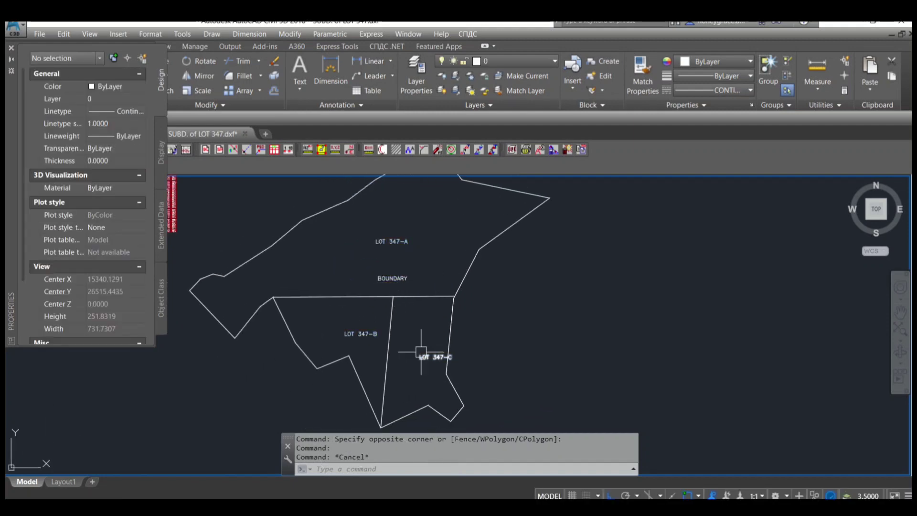
{"action": "scroll", "coordinate": [420, 352], "scroll_direction": "up", "scroll_amount": 1}
Step: Move the LOT 347-C label to a better spot within its lot
{"action": "type", "text": "m"}
{"action": "scroll", "coordinate": [425, 351], "scroll_direction": "up", "scroll_amount": 1}
{"action": "key", "text": "Return"}
{"action": "key", "text": "Return"}
{"action": "left_click", "coordinate": [450, 342]}
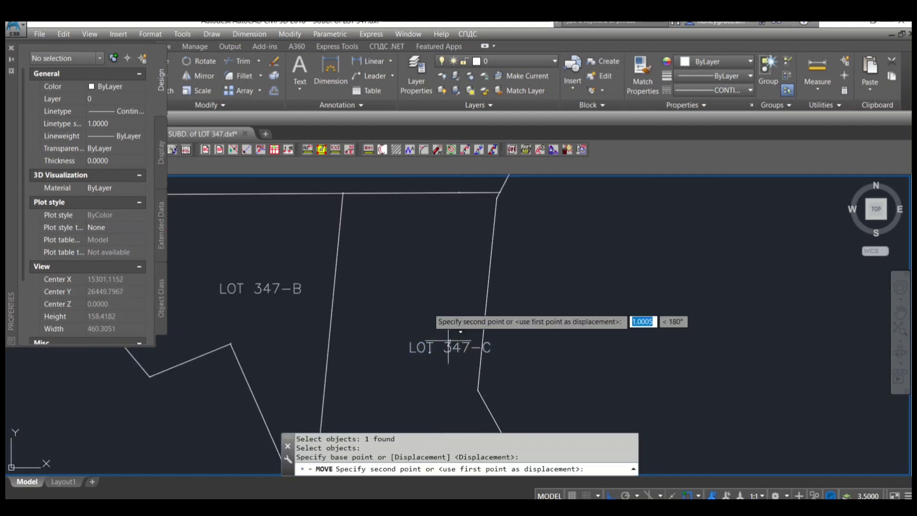
{"action": "left_click", "coordinate": [398, 288]}
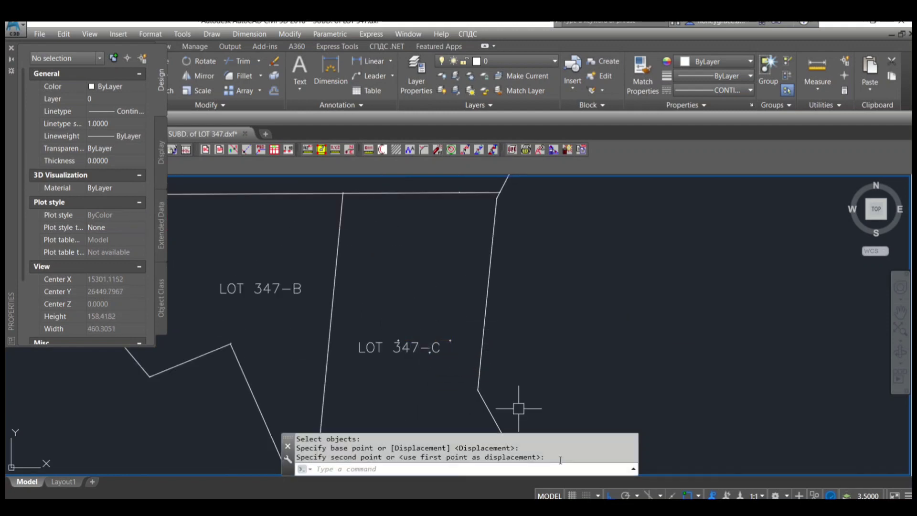
Step: With Ortho off, move the BOUNDARY label above the outline's upper-left corner
{"action": "key", "text": "F8"}
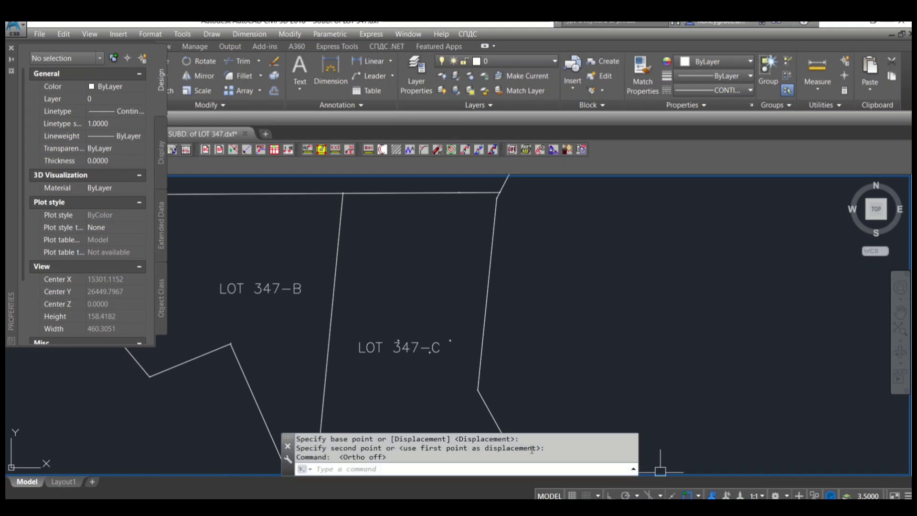
{"action": "scroll", "coordinate": [470, 404], "scroll_direction": "down", "scroll_amount": 2}
{"action": "key", "text": "Return"}
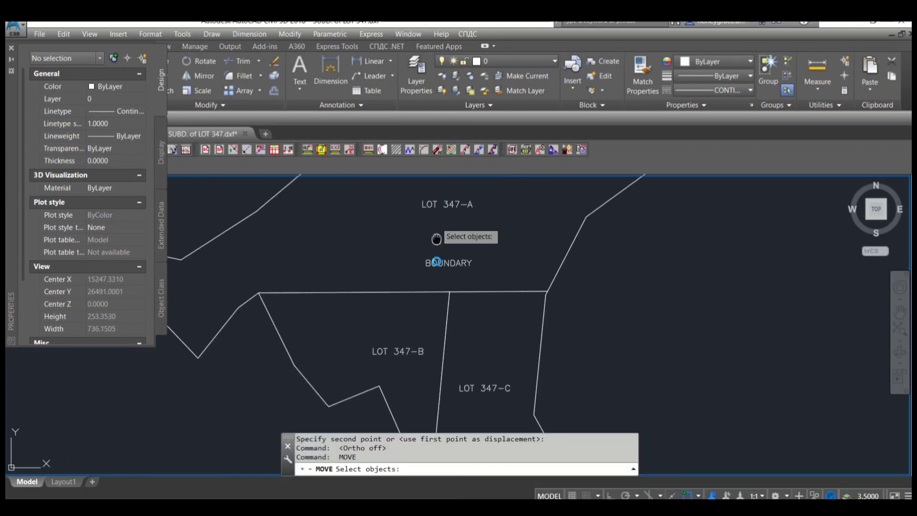
{"action": "scroll", "coordinate": [438, 307], "scroll_direction": "down", "scroll_amount": 2}
{"action": "left_click", "coordinate": [443, 314]}
{"action": "key", "text": "Return"}
{"action": "left_click", "coordinate": [444, 313]}
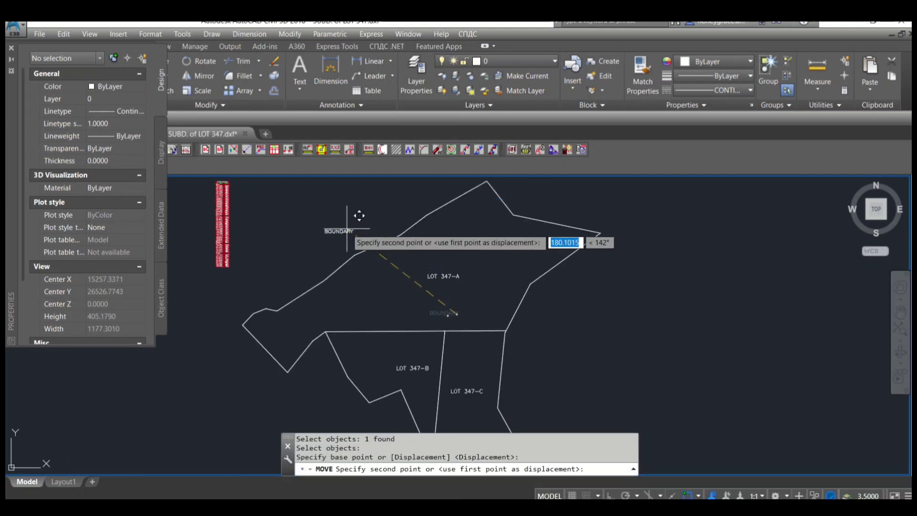
{"action": "left_click", "coordinate": [333, 227]}
{"action": "middle_click_drag", "start_coordinate": [463, 301], "coordinate": [449, 278]}
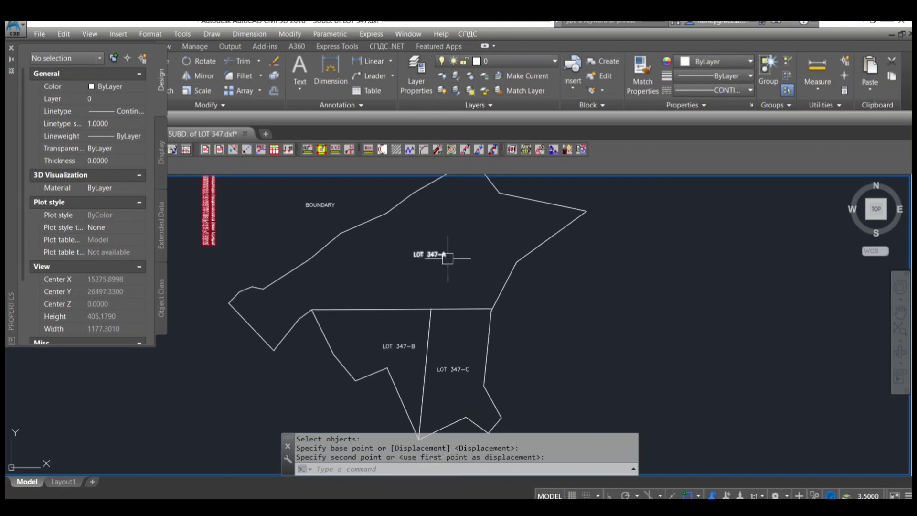
{"action": "key", "text": "Escape"}
{"action": "scroll", "coordinate": [467, 321], "scroll_direction": "down", "scroll_amount": 2}
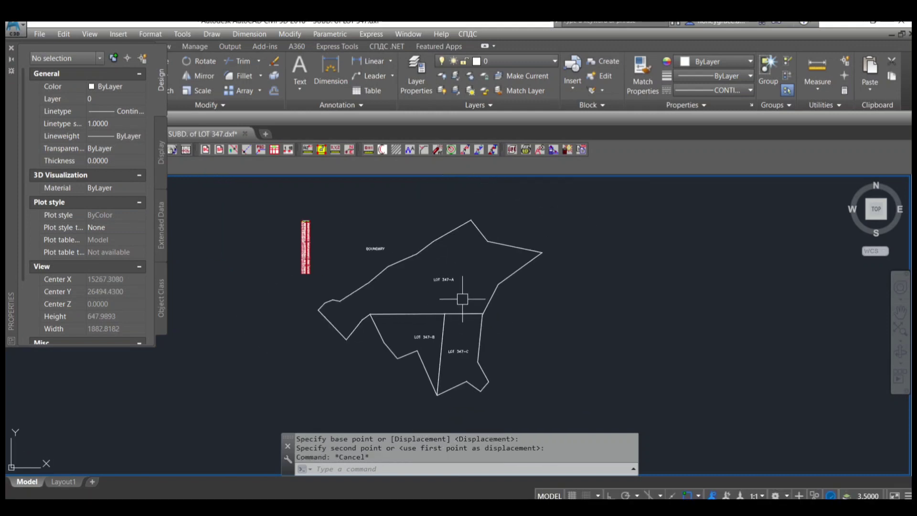
Step: Frame the relabelled plan and close the Properties palette
{"action": "scroll", "coordinate": [462, 297], "scroll_direction": "up", "scroll_amount": 2}
{"action": "scroll", "coordinate": [449, 289], "scroll_direction": "down", "scroll_amount": 2}
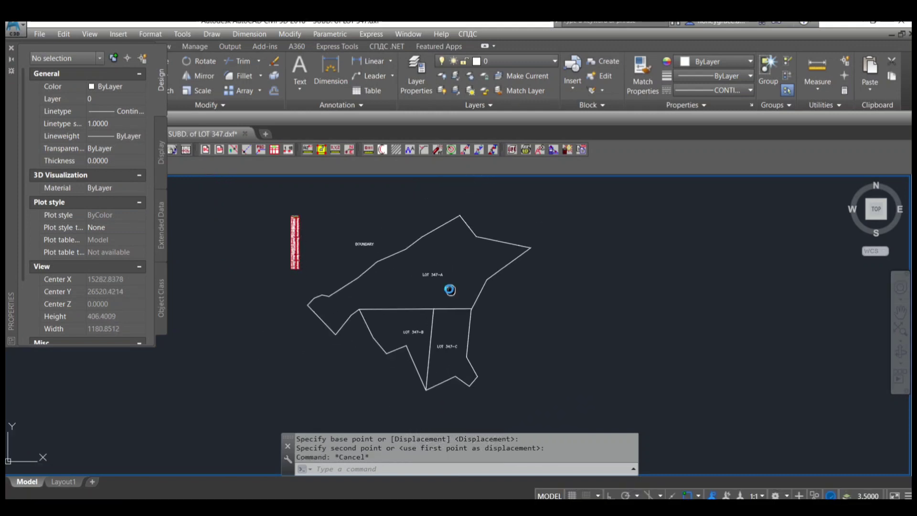
{"action": "middle_click_drag", "start_coordinate": [450, 290], "coordinate": [447, 288]}
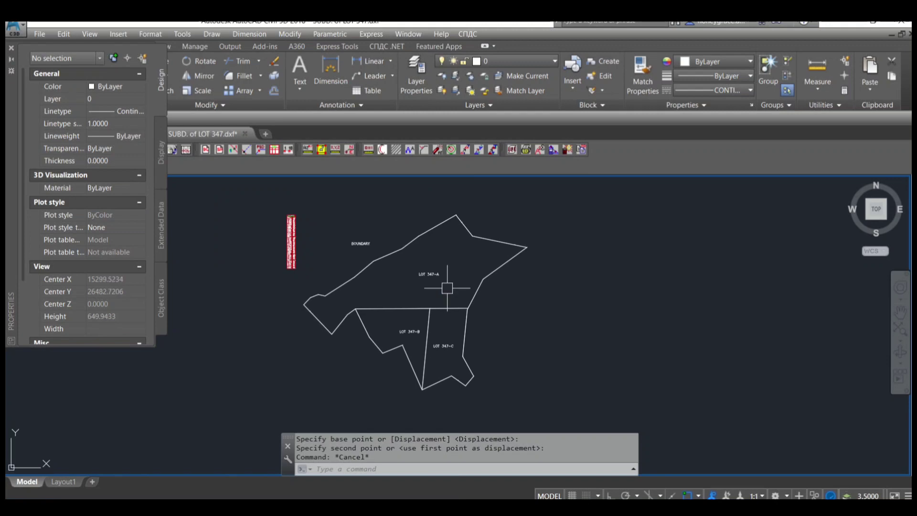
{"action": "left_click", "coordinate": [12, 48]}
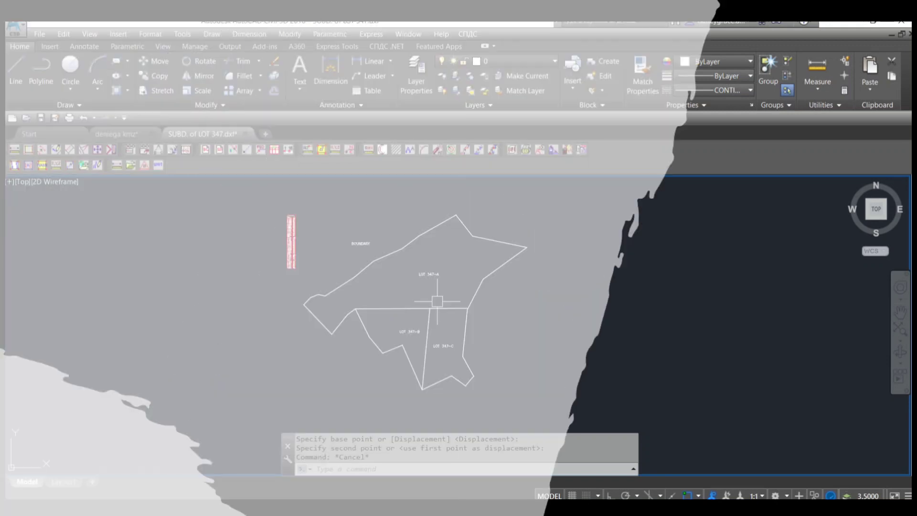